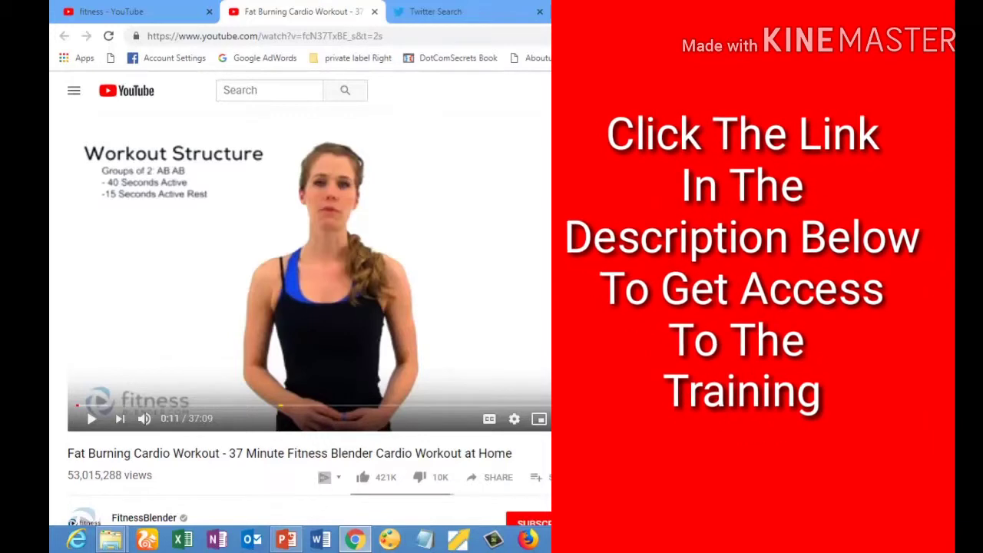
- Copy the web address of the "Fat Burning Cardio Workout - 37 Minute Fitness Blender Cardio Workout at Home" YouTube video
scroll(307, 308, down, 4)
scroll(307, 307, up, 4)
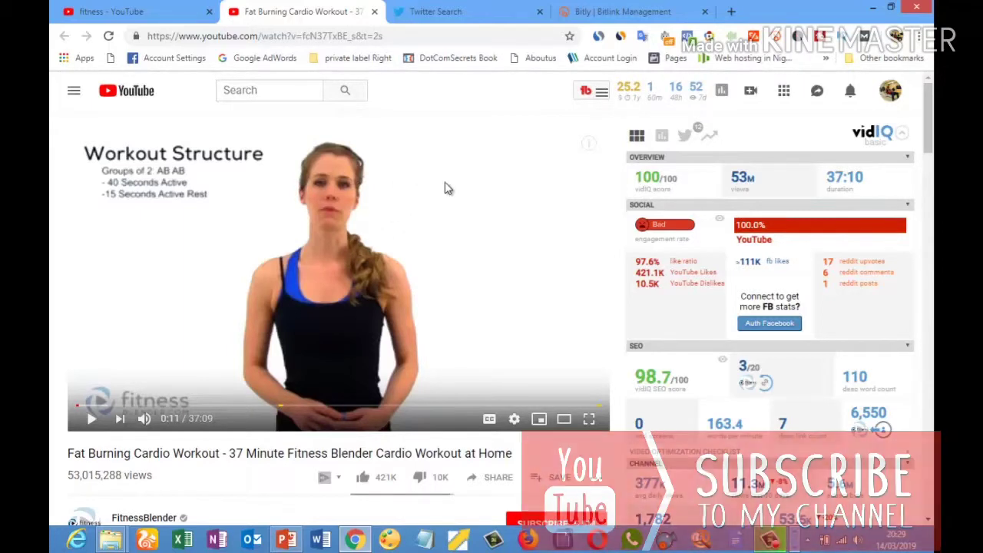
click(399, 35)
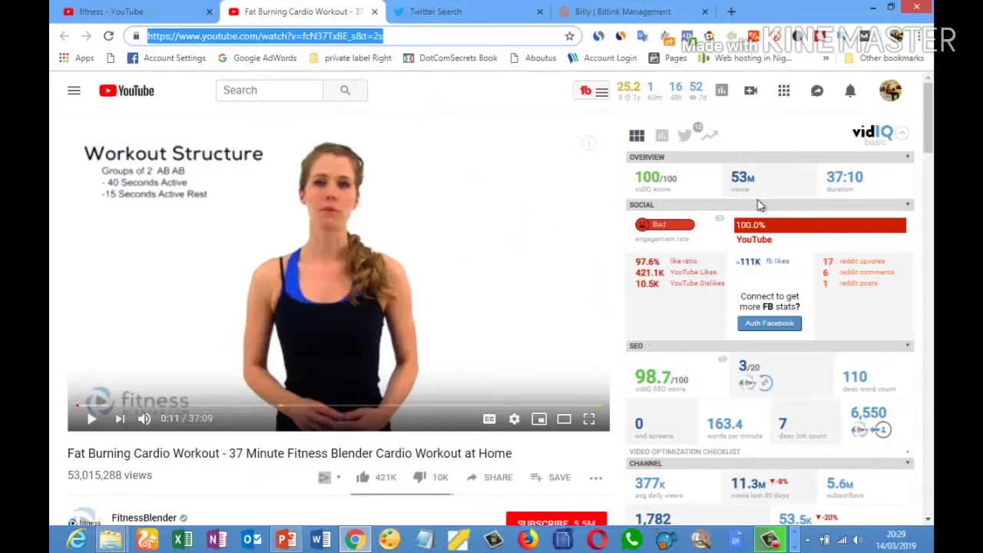
drag(928, 129, 930, 98)
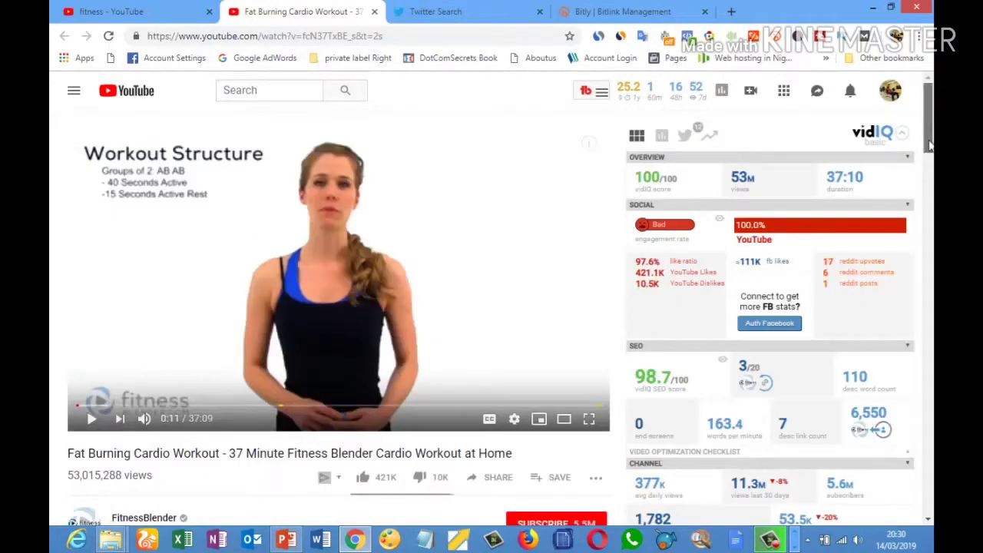
click(930, 178)
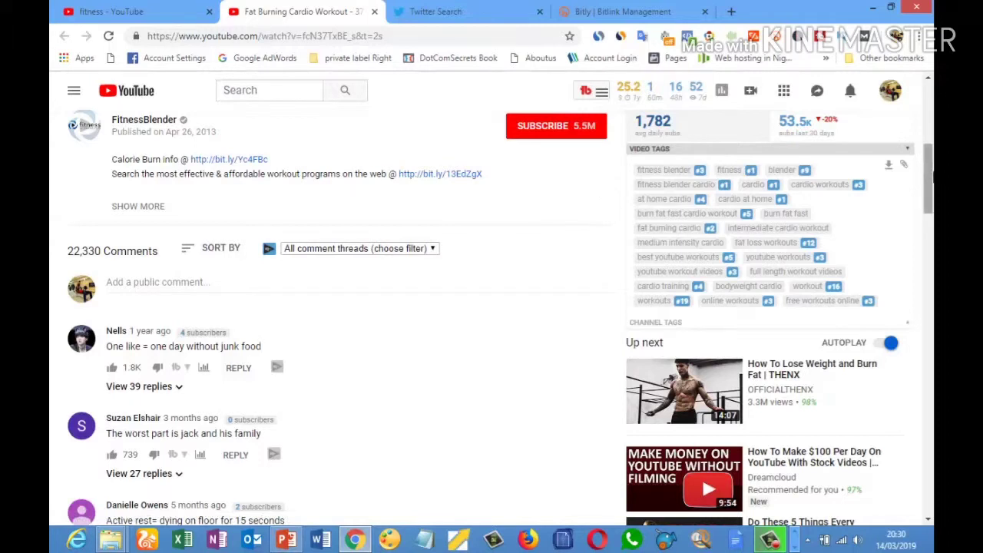
click(930, 114)
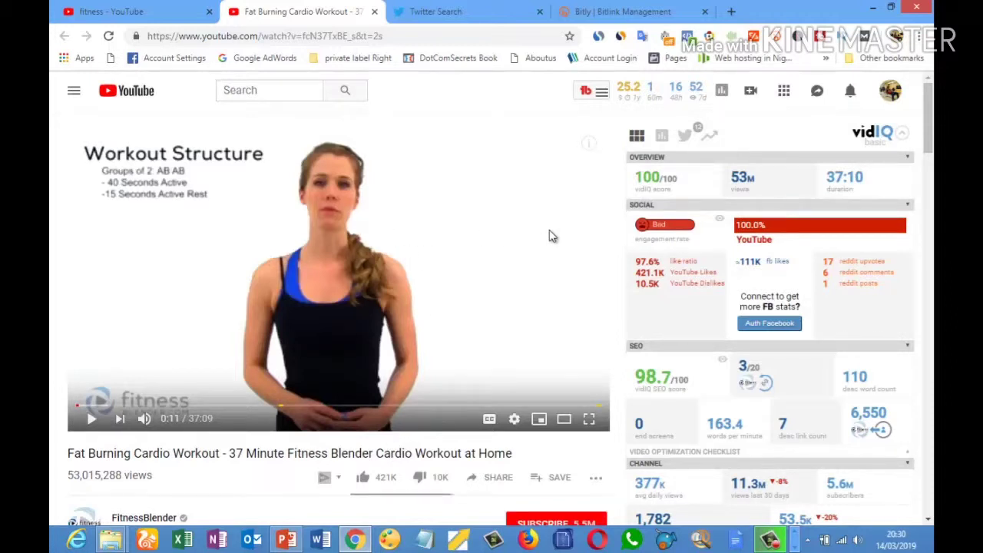
click(388, 36)
key(ctrl+c)
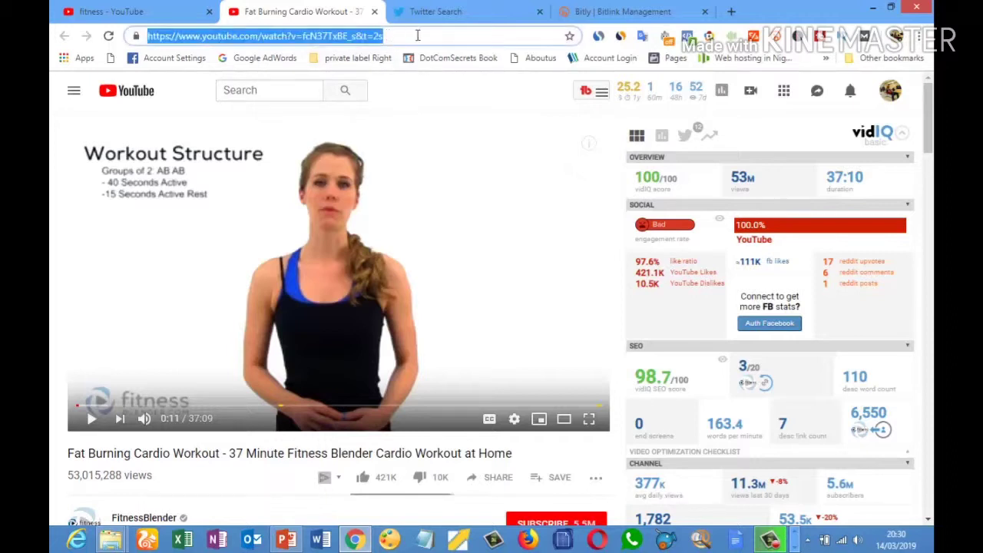
- Switch to Bitly, create a Bitlink from the copied YouTube address and copy the new short link
click(593, 14)
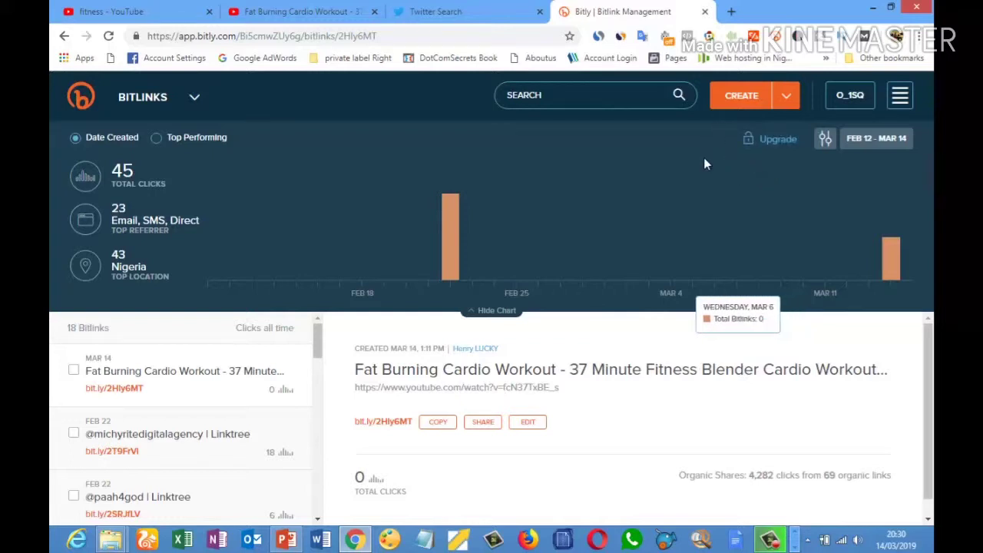
click(743, 98)
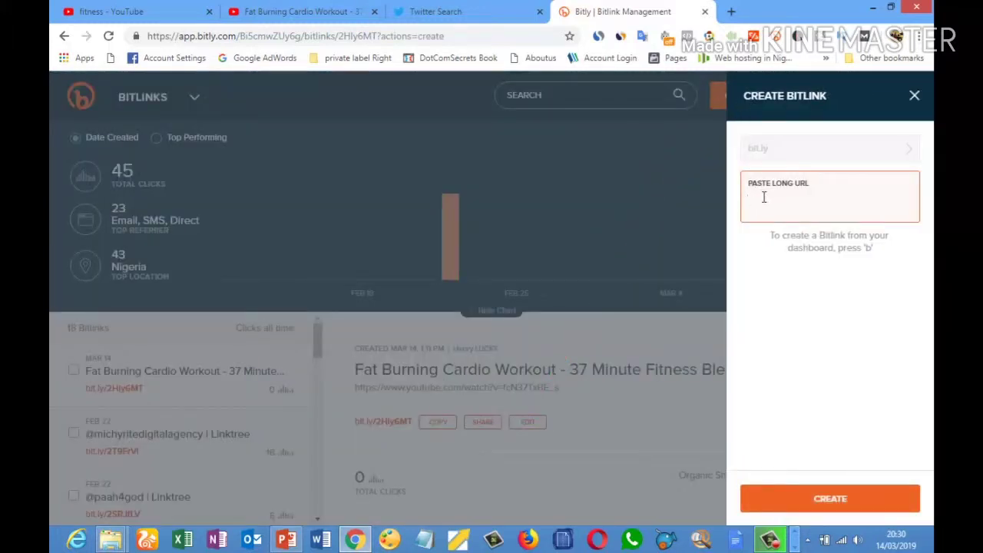
key(ctrl+v)
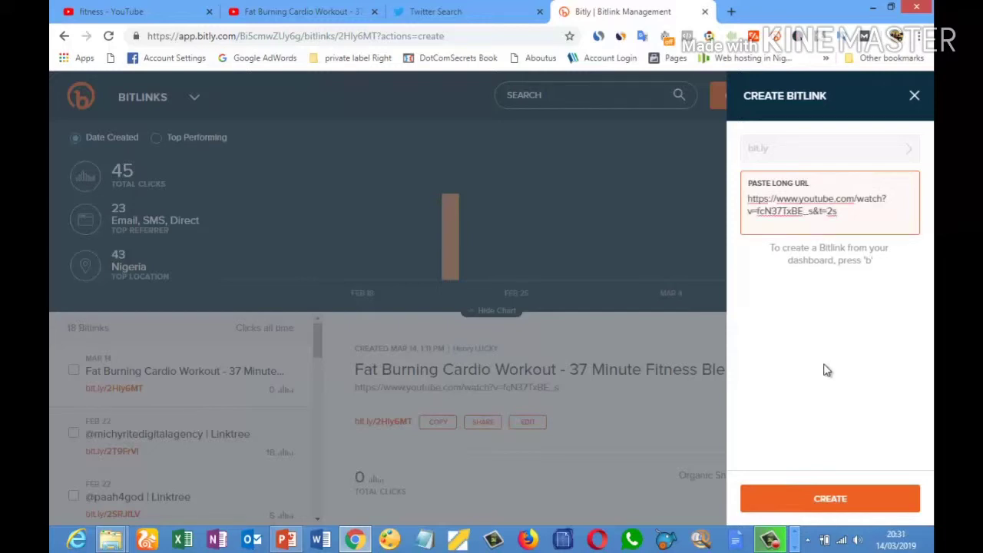
click(829, 499)
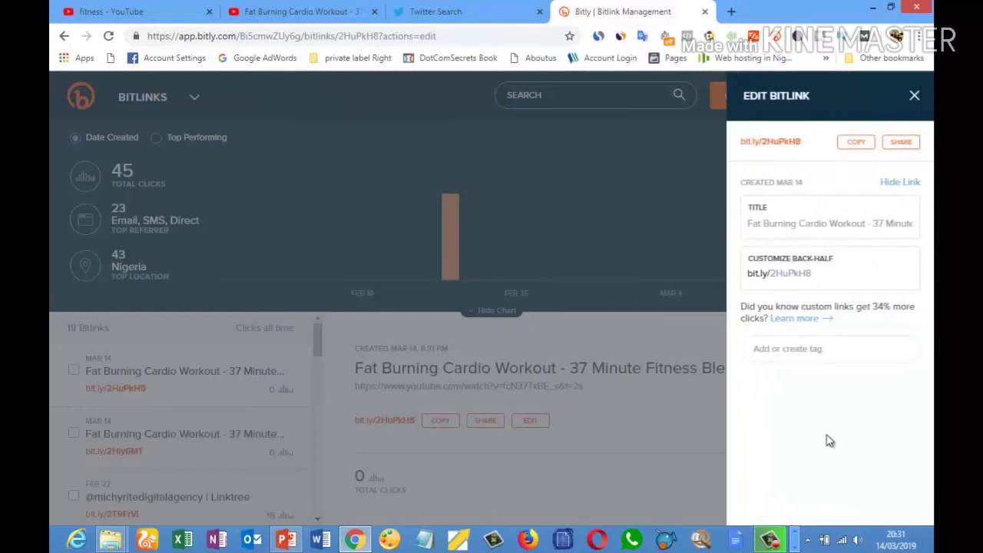
click(853, 144)
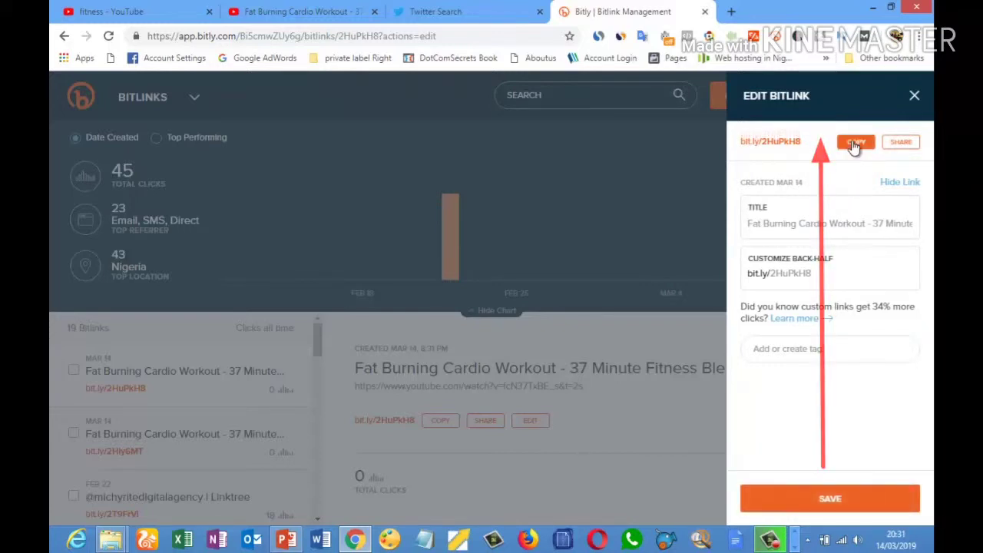
- Switch to Twitter and search for "i need lose weight"
click(471, 7)
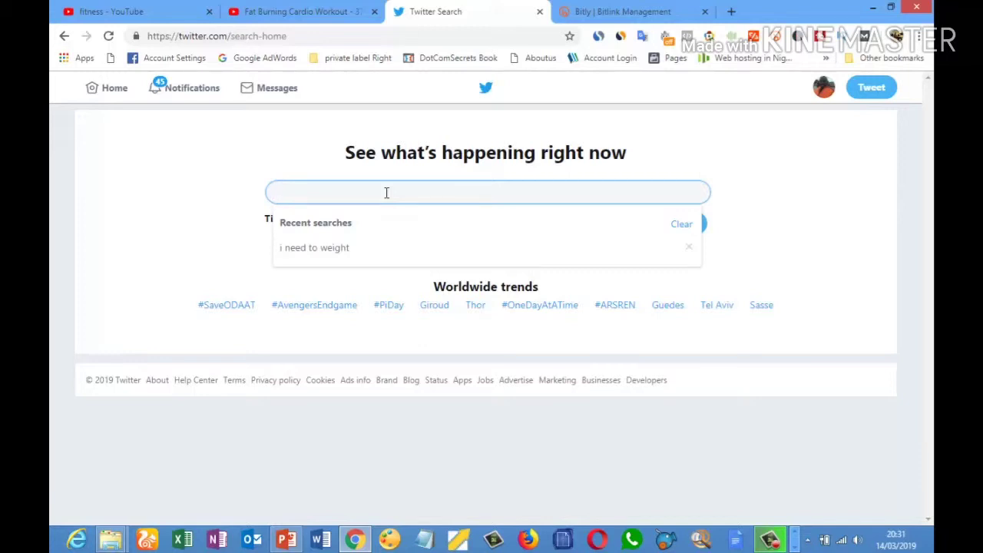
text(i need)
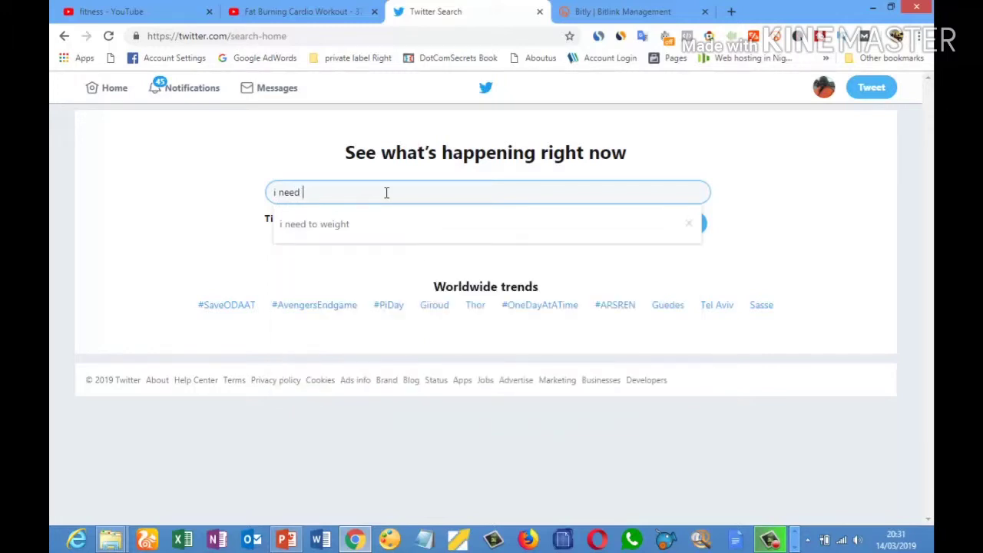
text(lose)
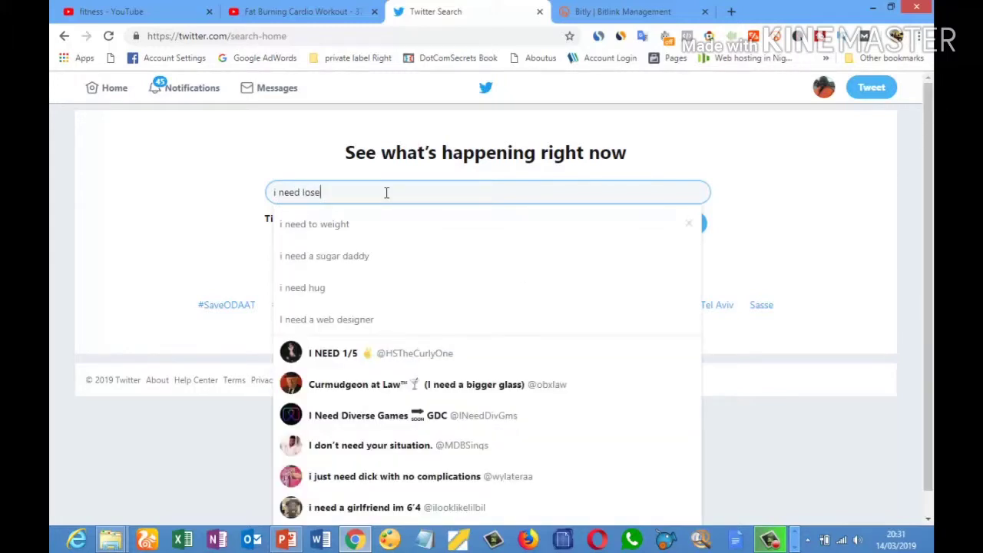
text( weight)
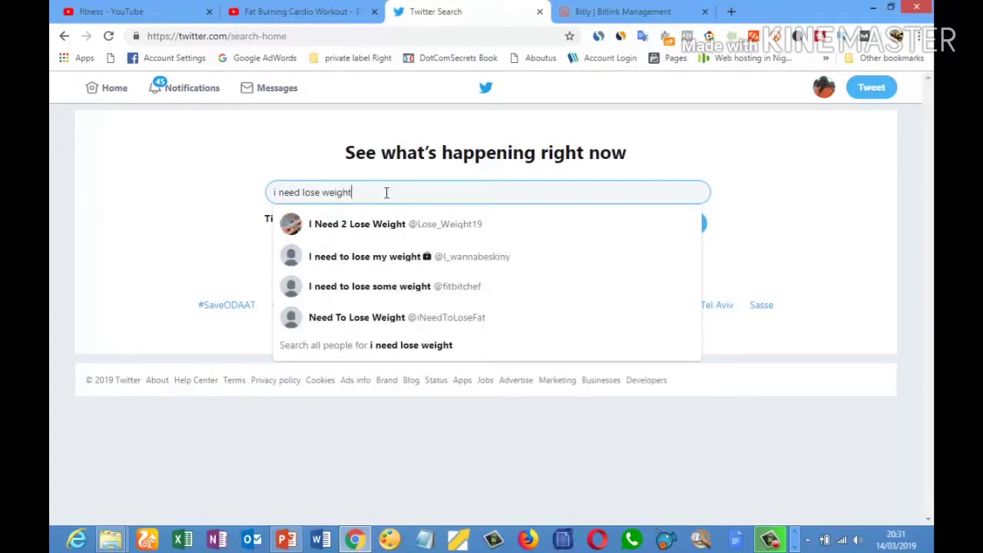
key(Return)
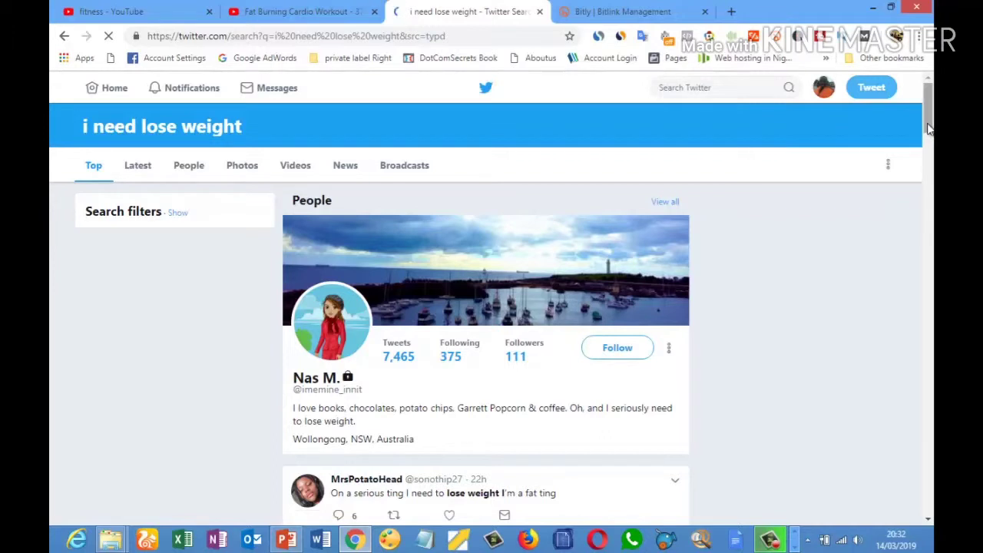
- Start a reply to the tweet "On a serious ting I need to lose weight I'm a fat ting" with "i understand your pain"
scroll(929, 159, down, 1)
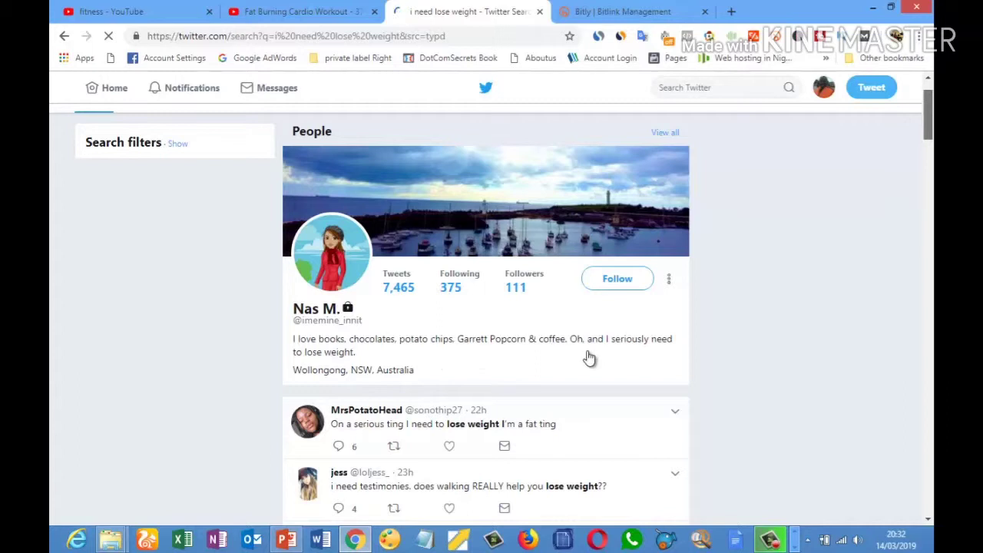
scroll(491, 361, down, 2)
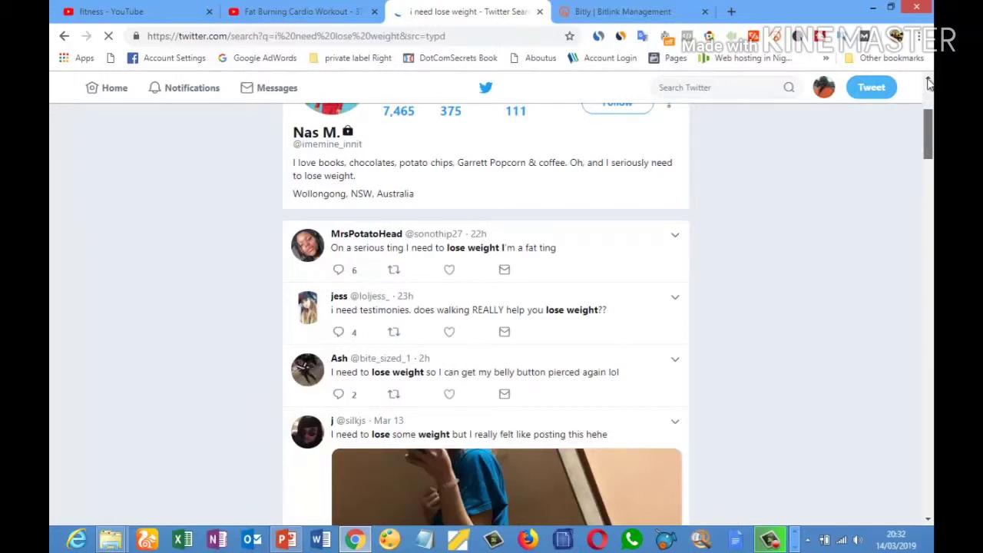
scroll(929, 83, up, 1)
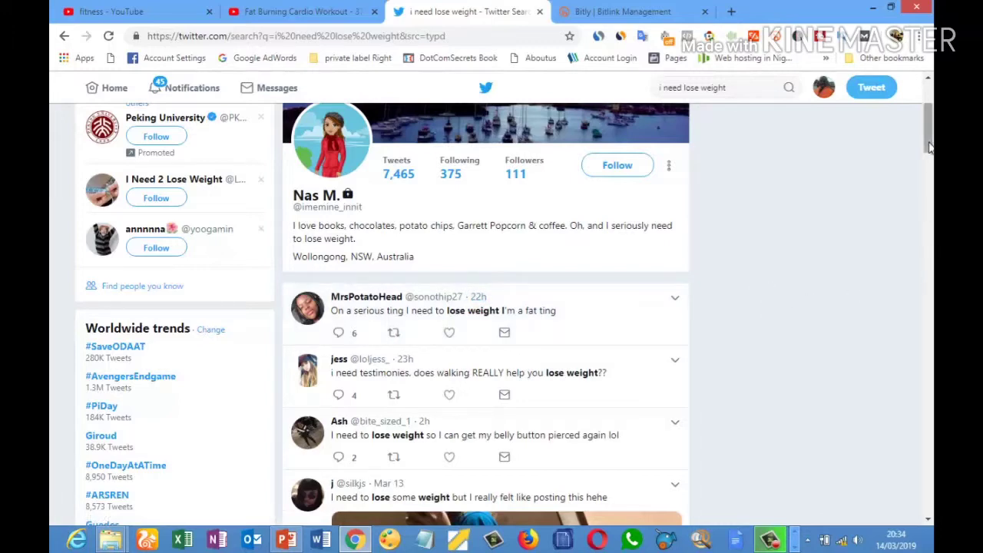
mouse_move(928, 150)
mouse_down()
mouse_move(930, 175)
mouse_move(930, 160)
mouse_up()
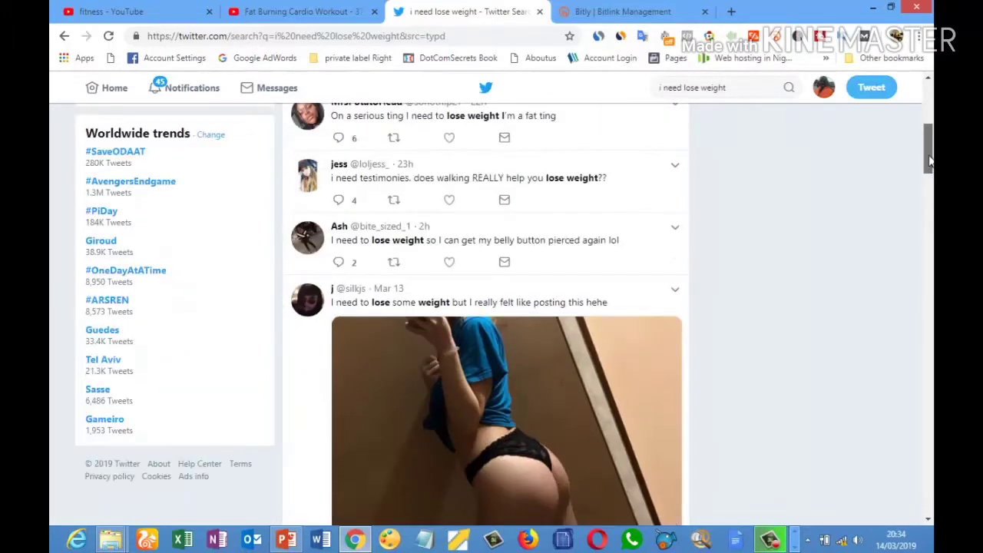
scroll(755, 198, up, 1)
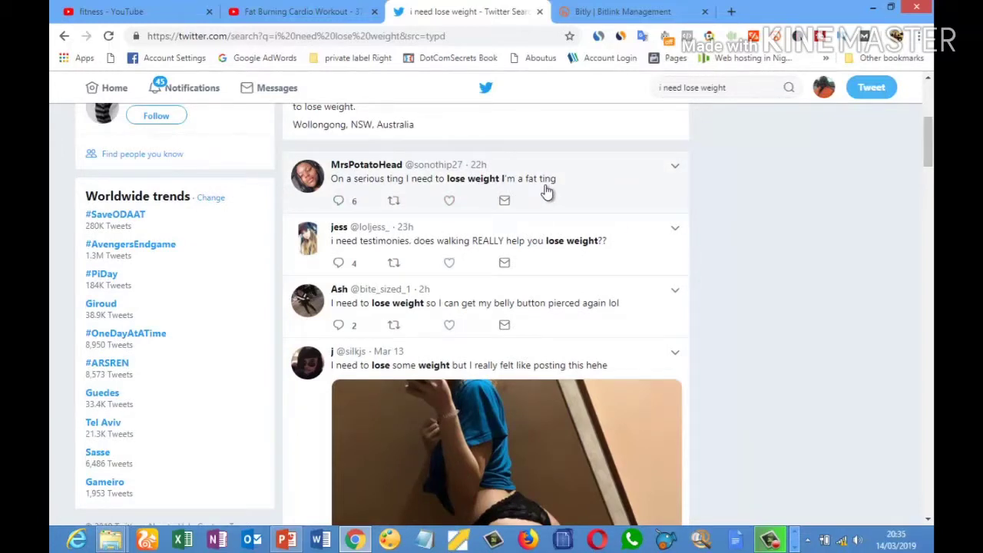
click(339, 202)
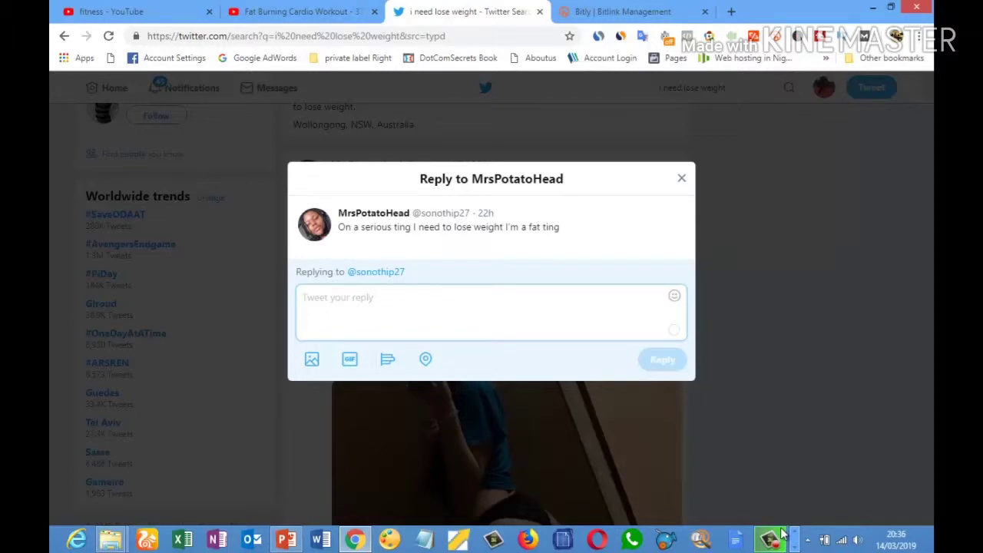
text(ser)
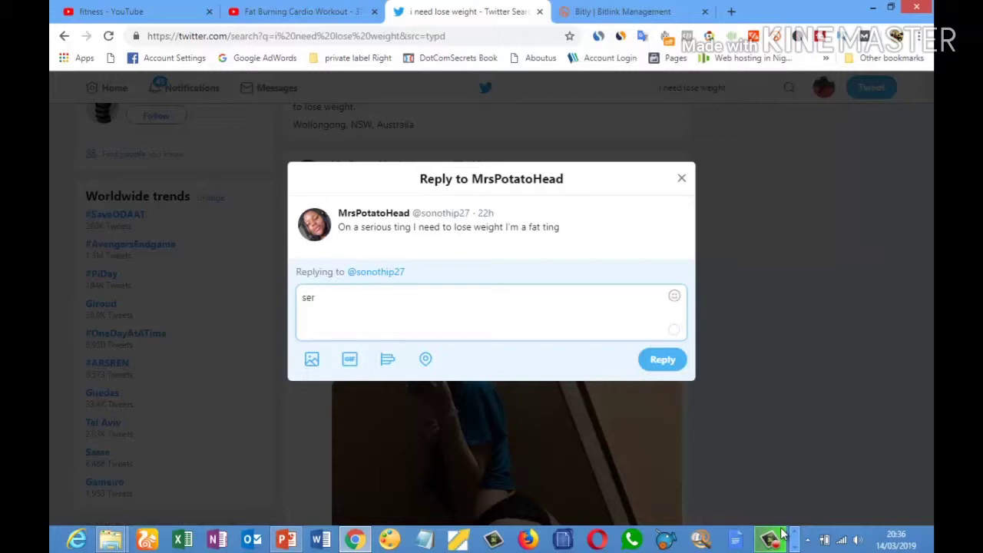
key(BackSpace)
key(BackSpace)
key(BackSpace)
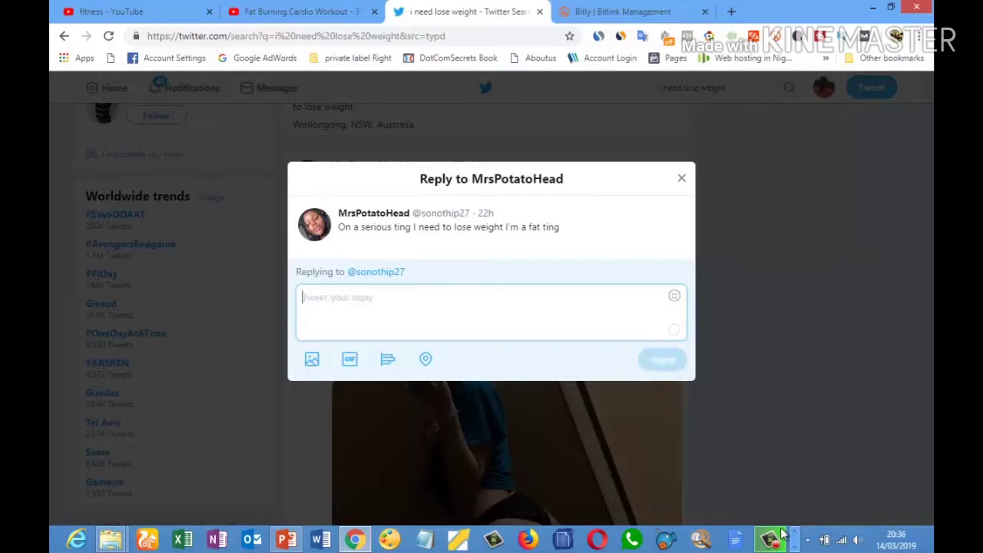
text(i)
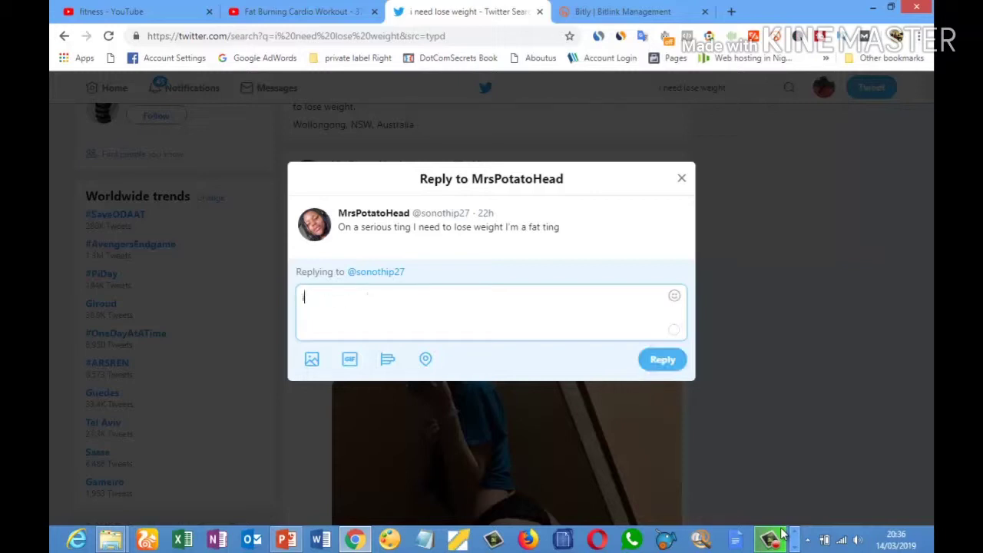
text( understand your pain)
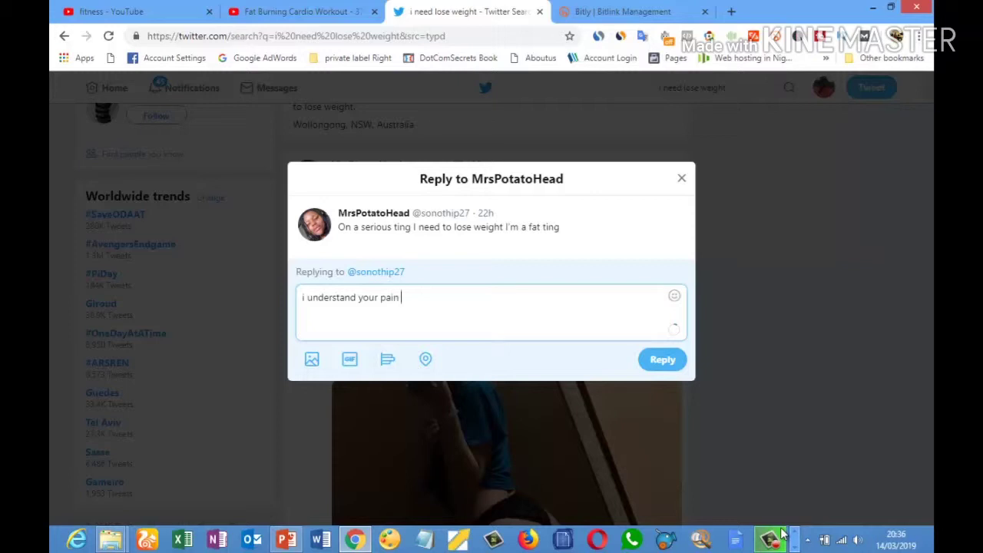
- Extend the reply with ". i passed through the same thing until i discovered this trick." and begin a new line
text(. i )
text(p)
text(assed )
text(thr)
text(ough)
text( the )
text(sam)
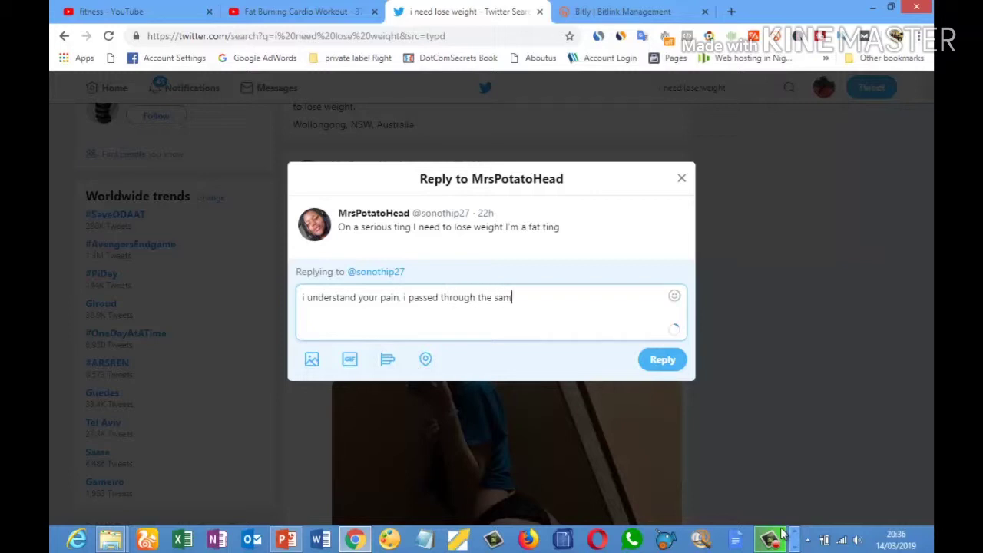
text(e thing until i discove)
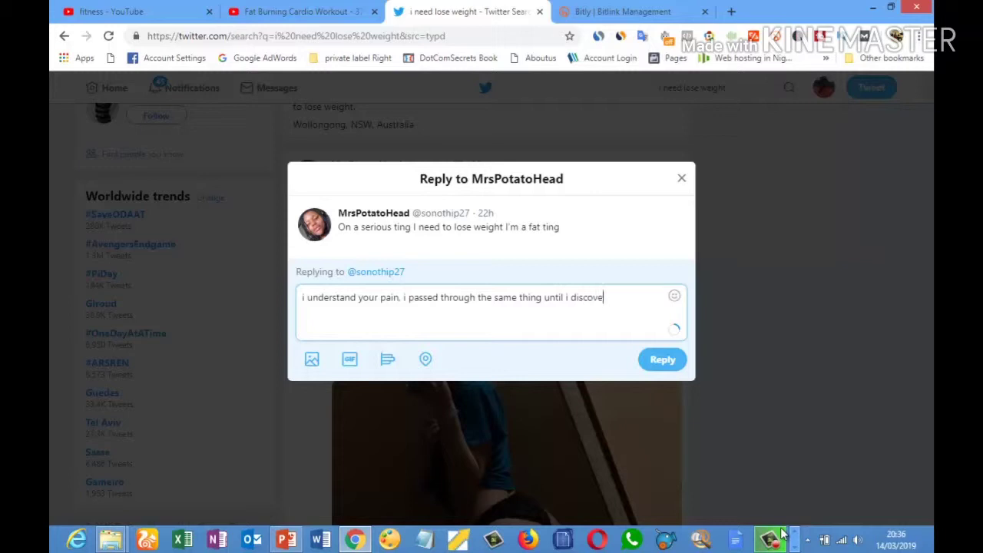
text(red this ta)
key(BackSpace)
text(rick.)
key(Return)
text(also u ca)
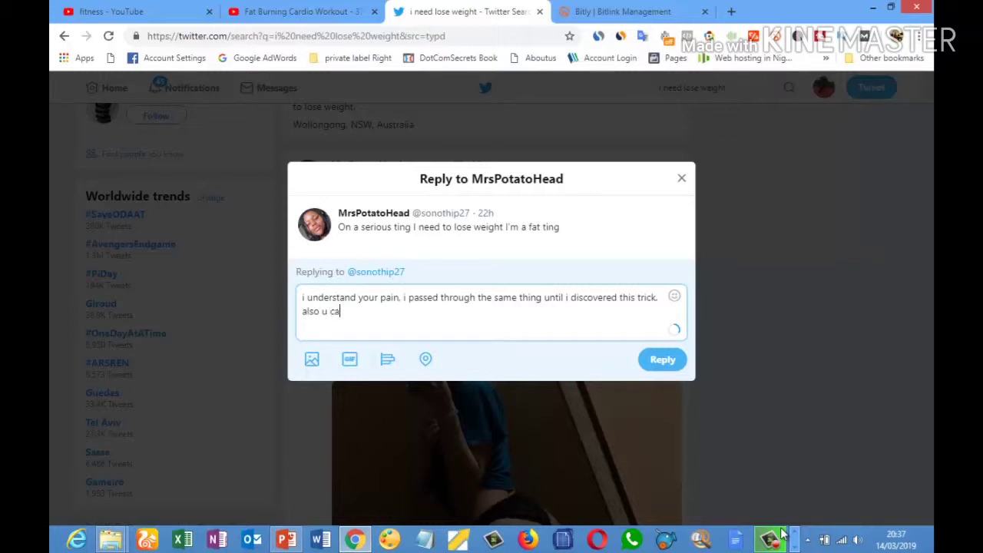
text(n the watch the video to lear)
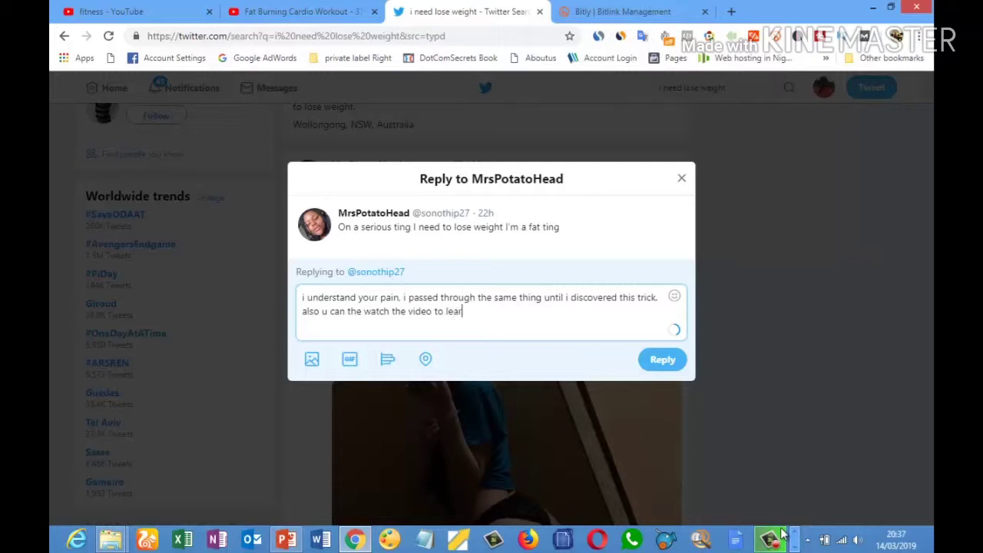
text(n about the same tich)
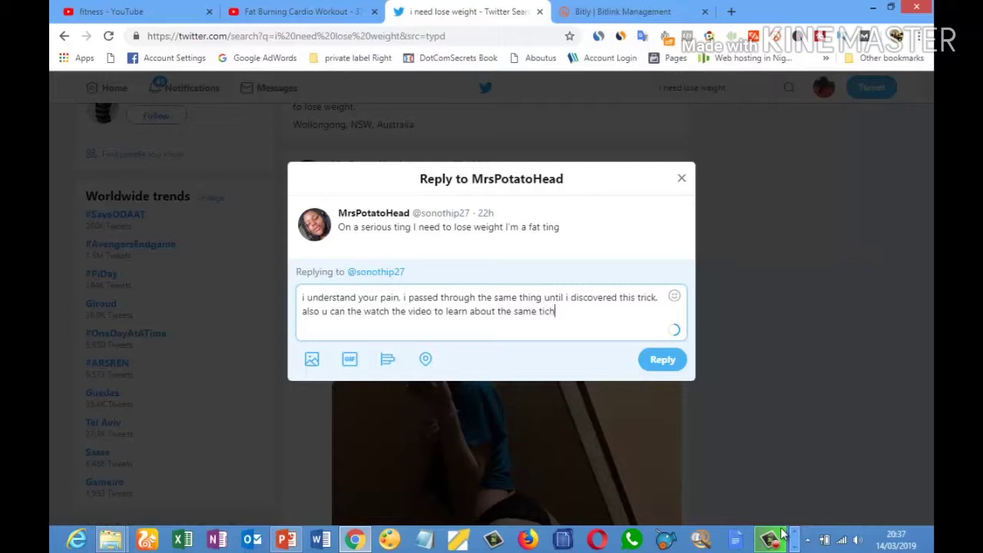
key(BackSpace)
text(k to reduce weigh)
text(t)
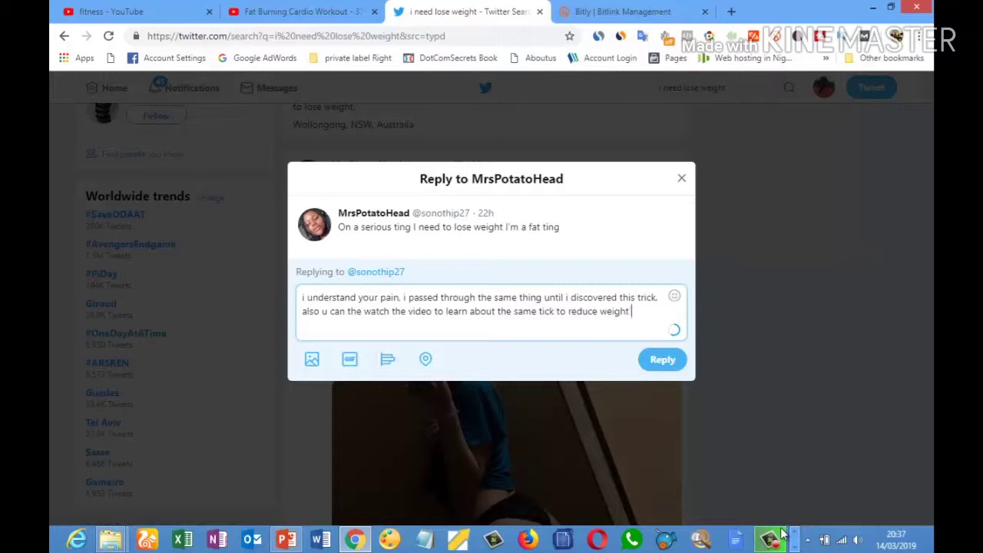
text(http://bit.ly/2HuPkH8)
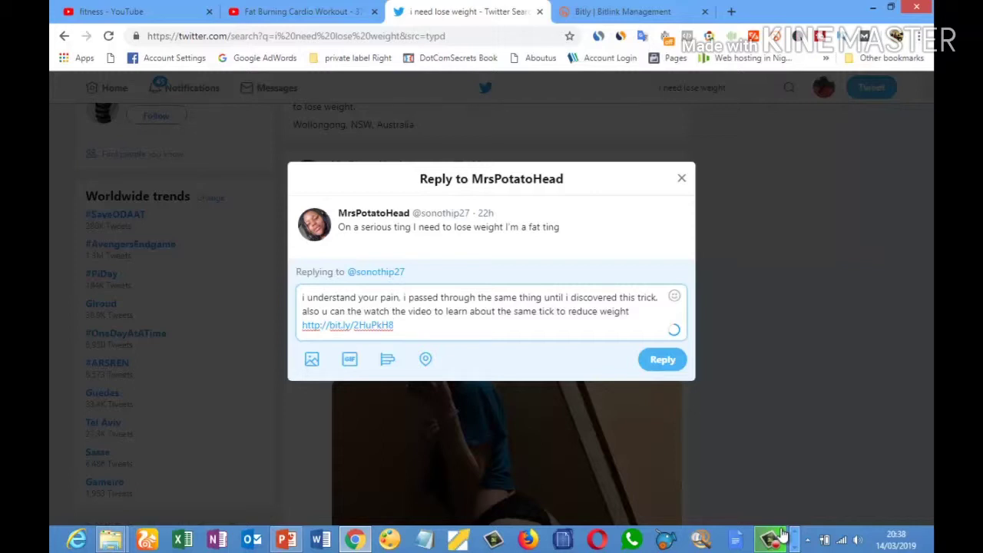
- Close the reply without sending it and return to the YouTube workout video
click(681, 179)
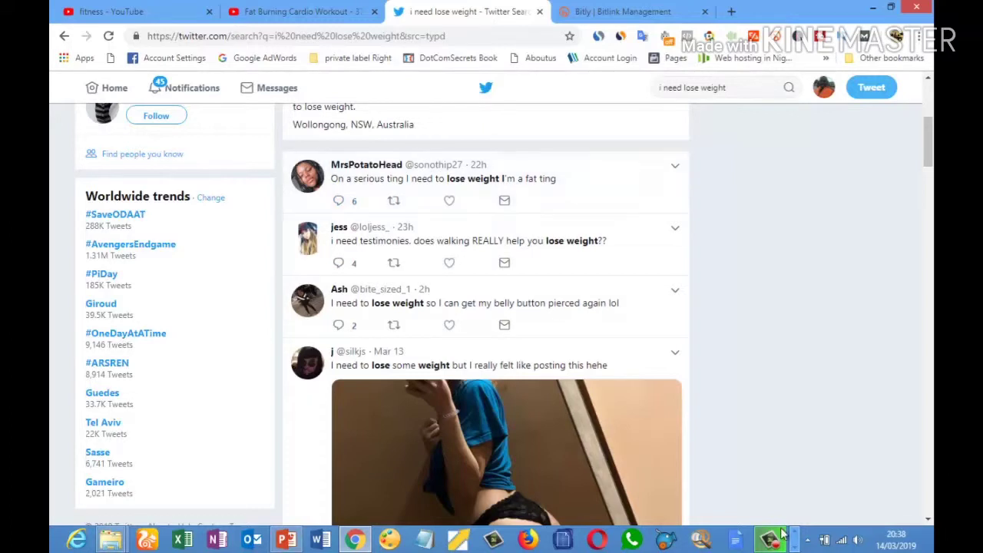
key(ctrl+shift+Tab)
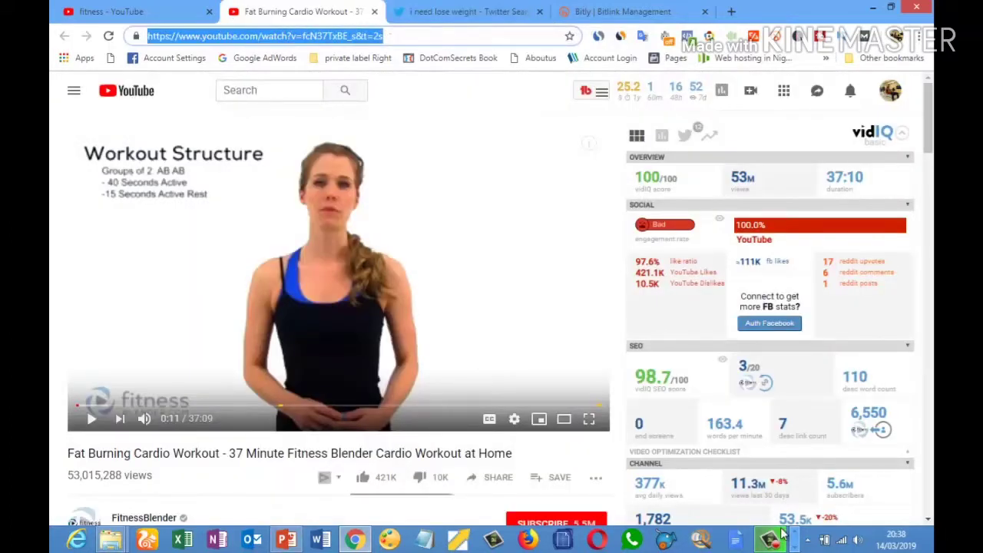
scroll(491, 305, down, 3)
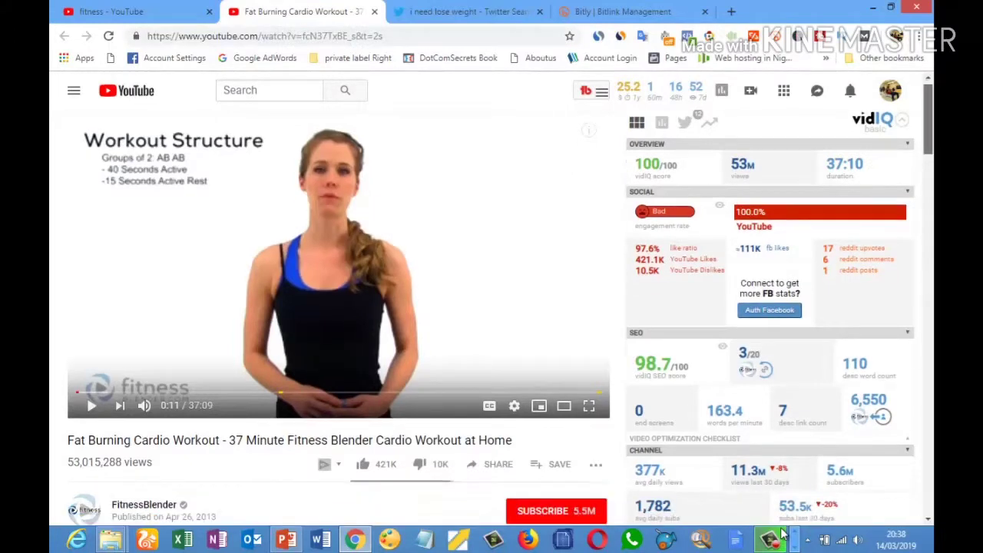
scroll(492, 304, up, 3)
scroll(491, 305, down, 2)
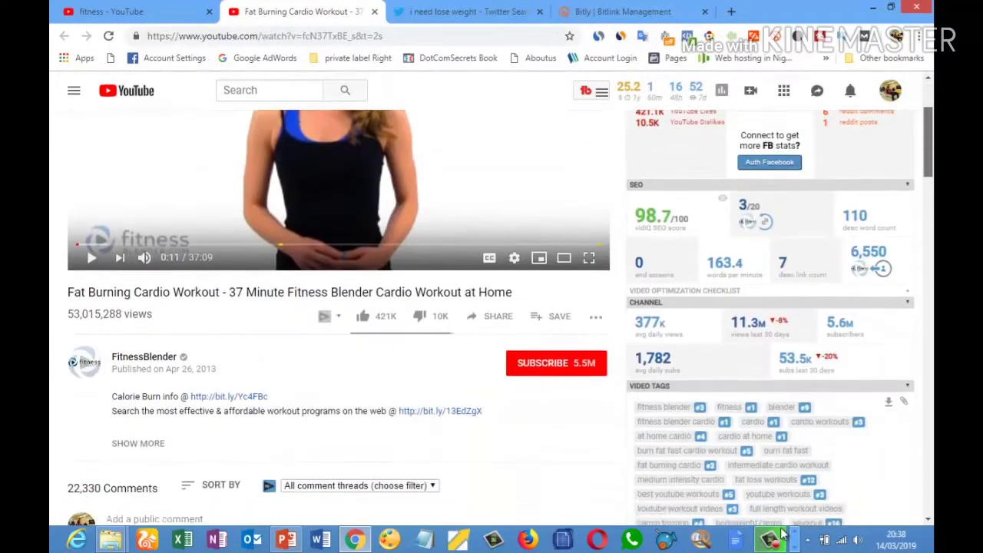
scroll(491, 304, up, 1)
scroll(491, 305, up, 1)
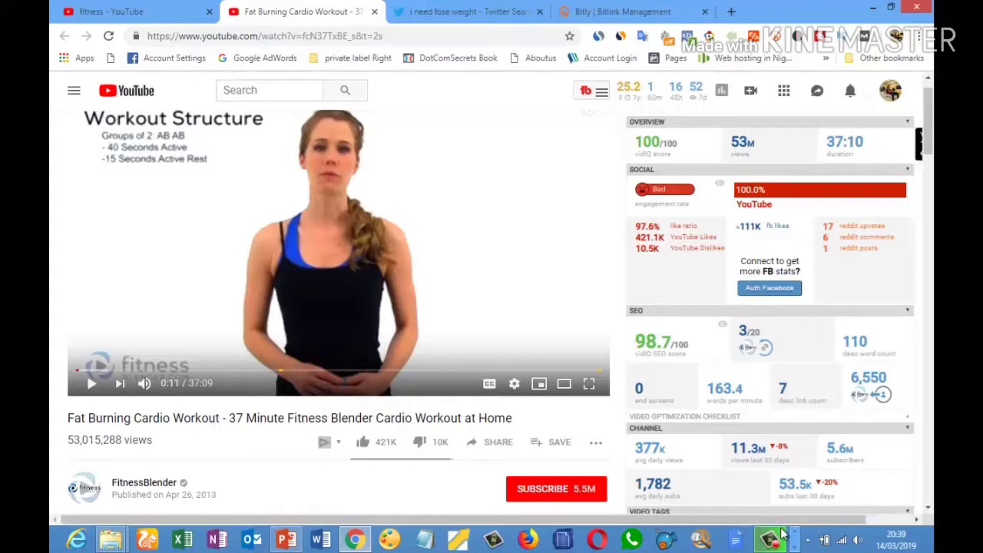
drag(928, 129, 929, 171)
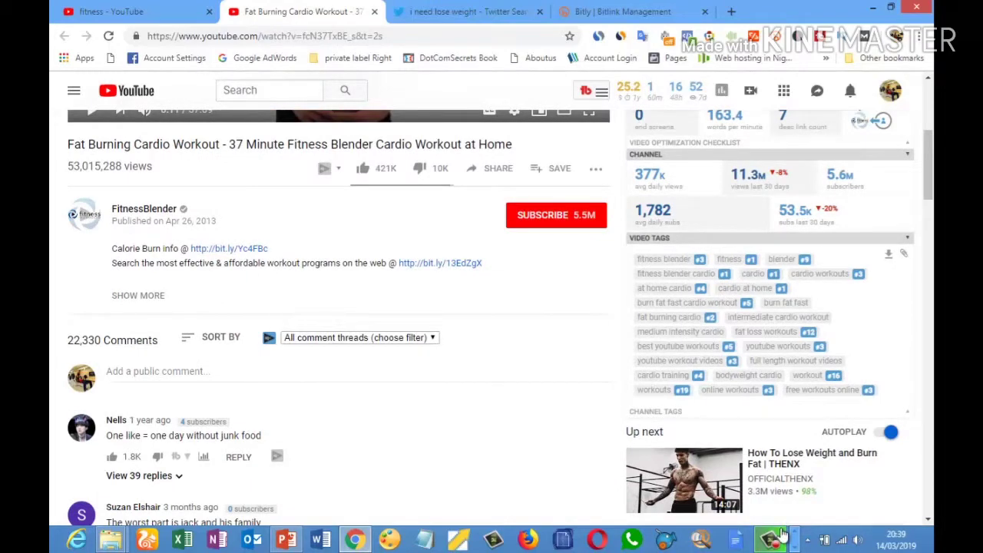
drag(928, 165, 929, 119)
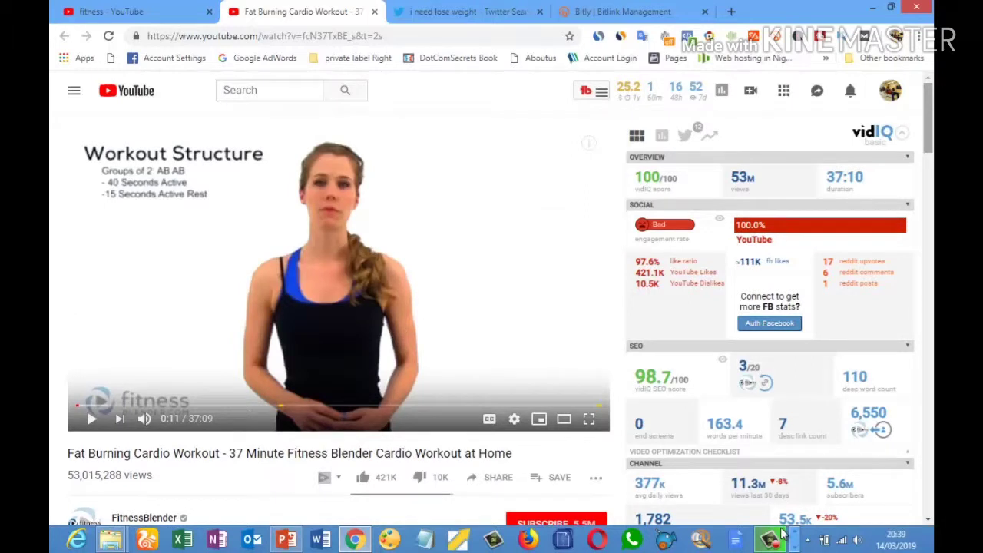
mouse_move(929, 119)
mouse_down()
mouse_move(928, 179)
mouse_move(929, 120)
mouse_up()
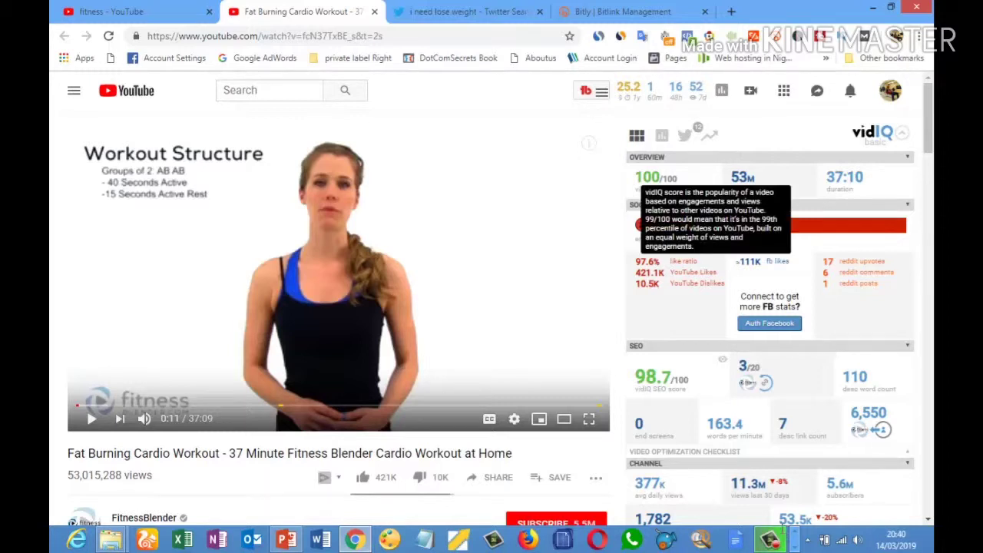
key(Page_Down)
key(Page_Up)
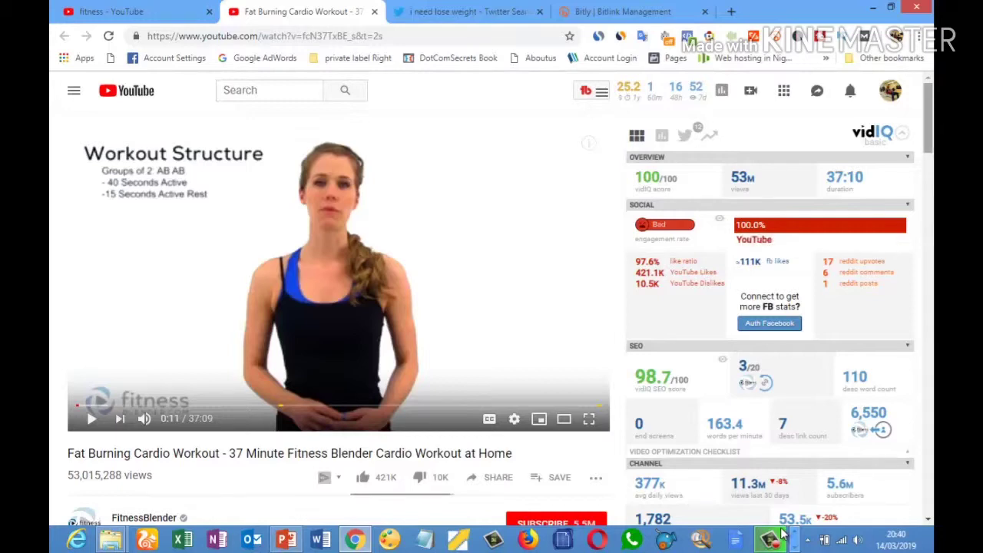
mouse_move(927, 119)
mouse_down()
mouse_move(927, 148)
mouse_move(928, 123)
mouse_up()
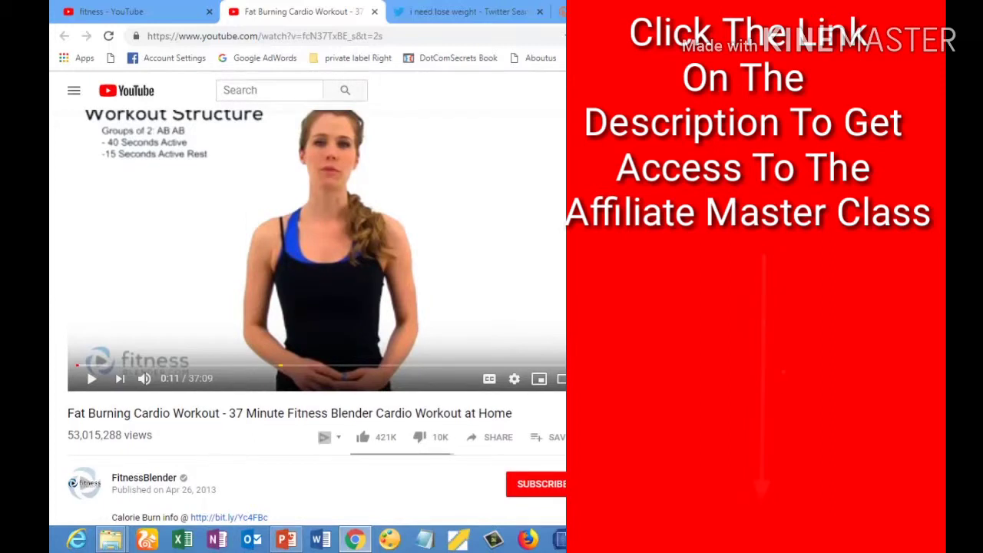
mouse_move(928, 124)
mouse_down()
mouse_move(928, 135)
mouse_move(928, 120)
mouse_up()
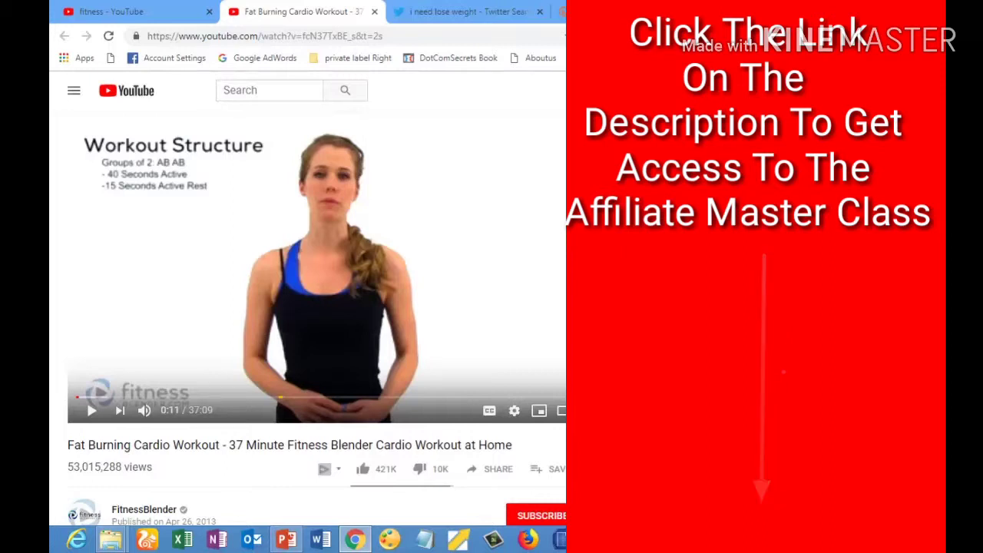
drag(928, 120, 928, 120)
scroll(318, 319, down, 3)
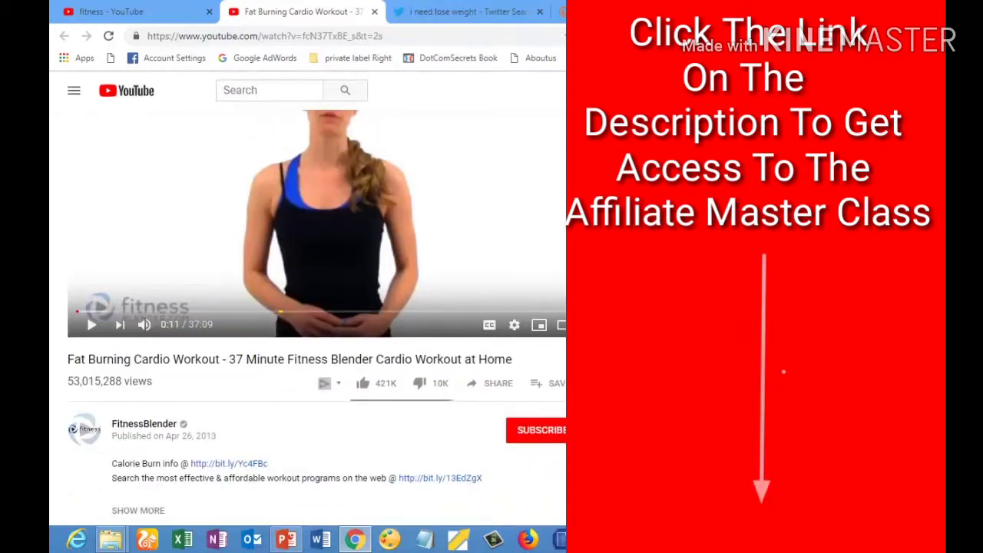
scroll(317, 318, up, 3)
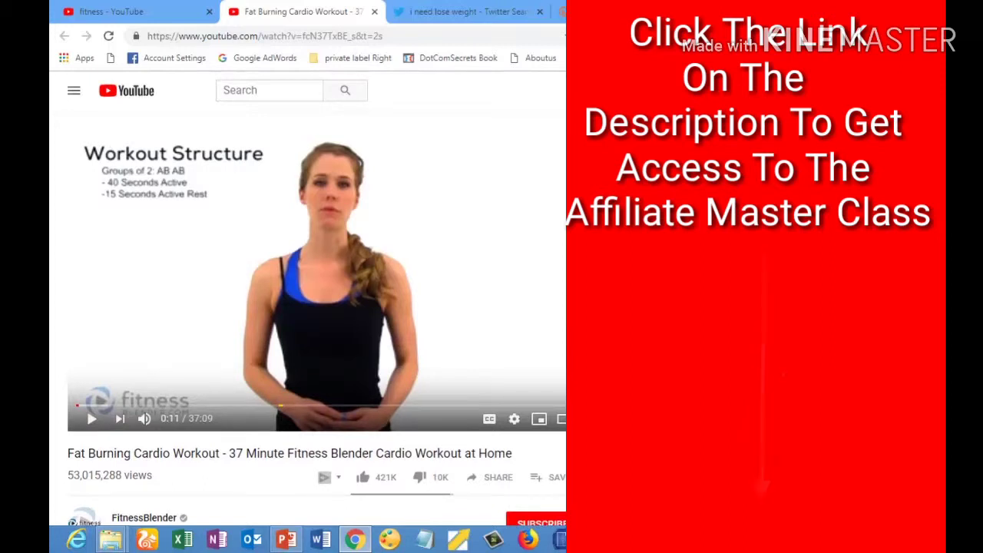
scroll(317, 319, down, 4)
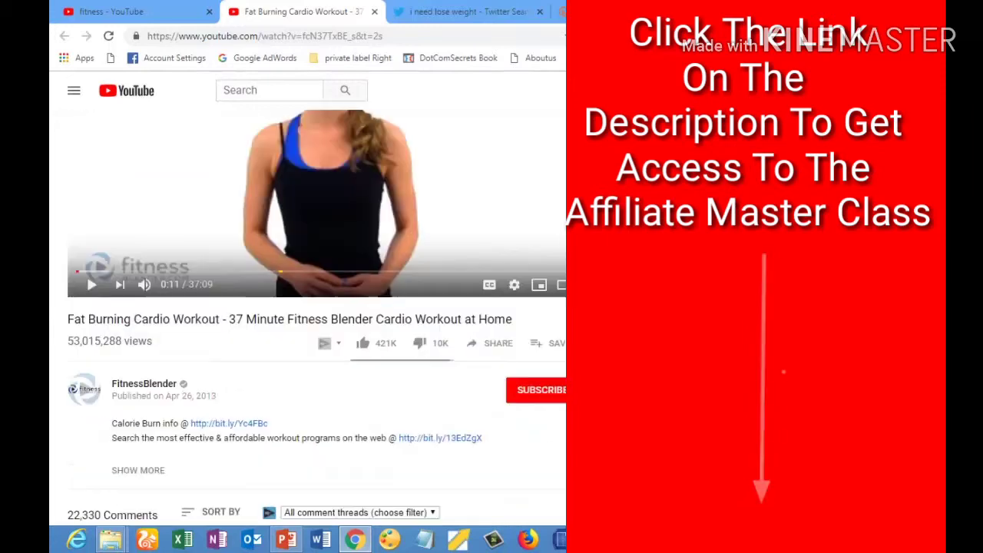
scroll(317, 319, up, 4)
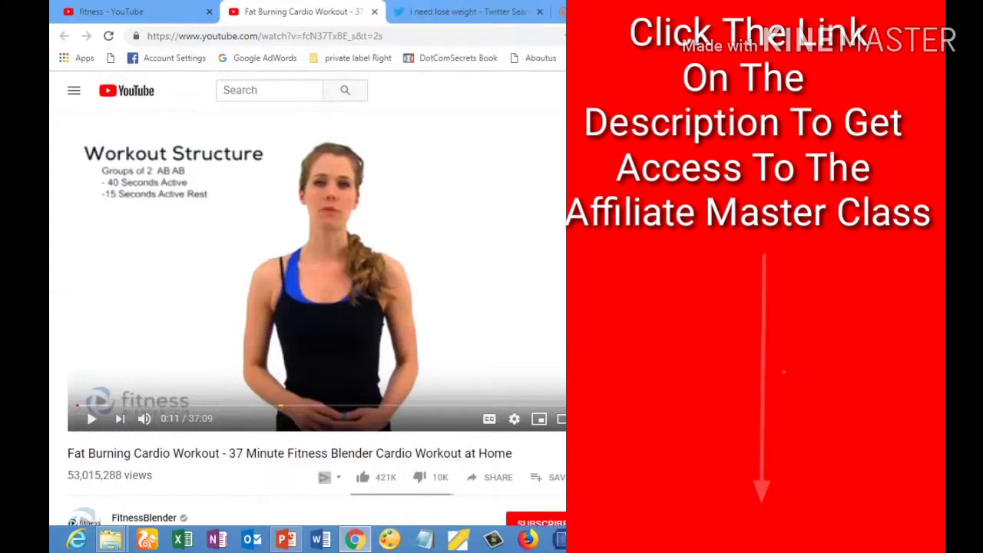
scroll(317, 318, down, 1)
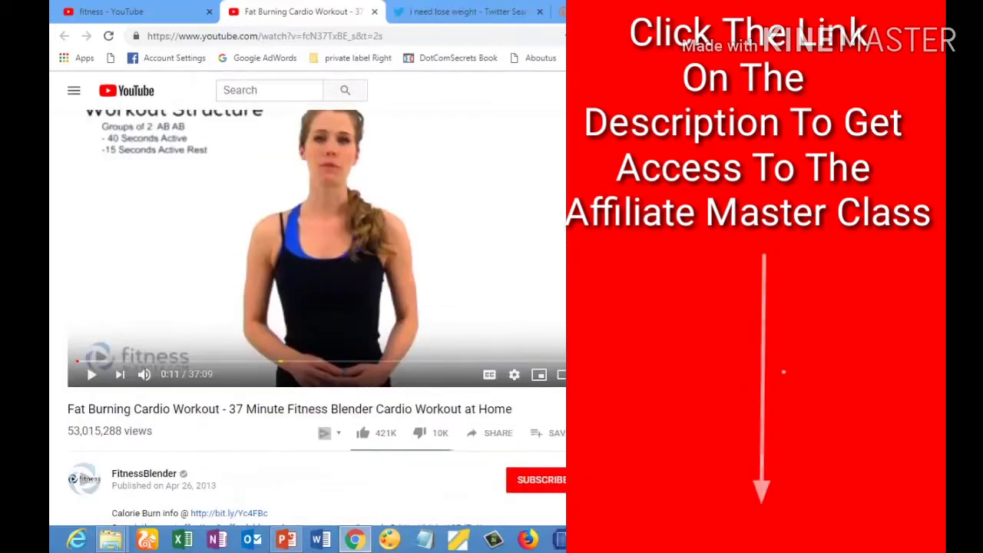
scroll(317, 318, up, 1)
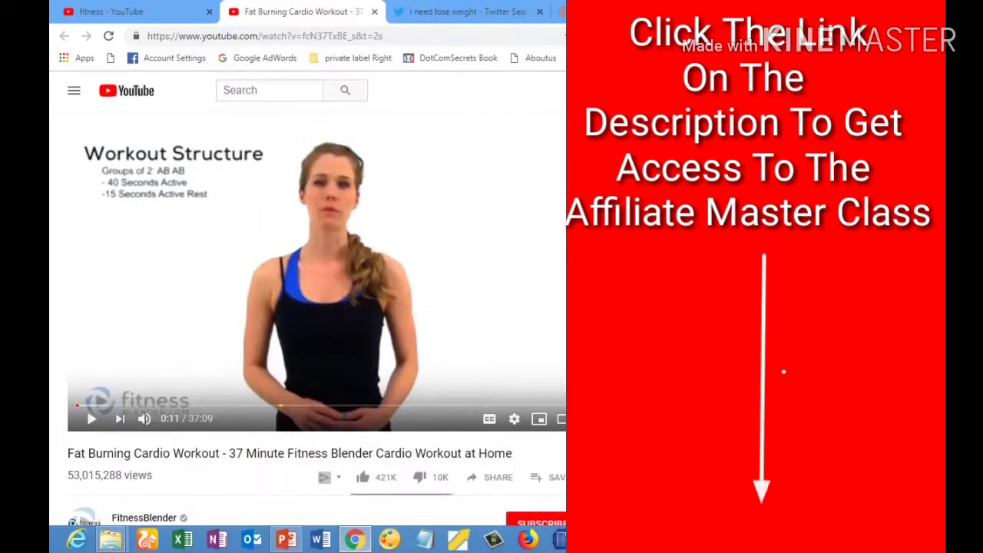